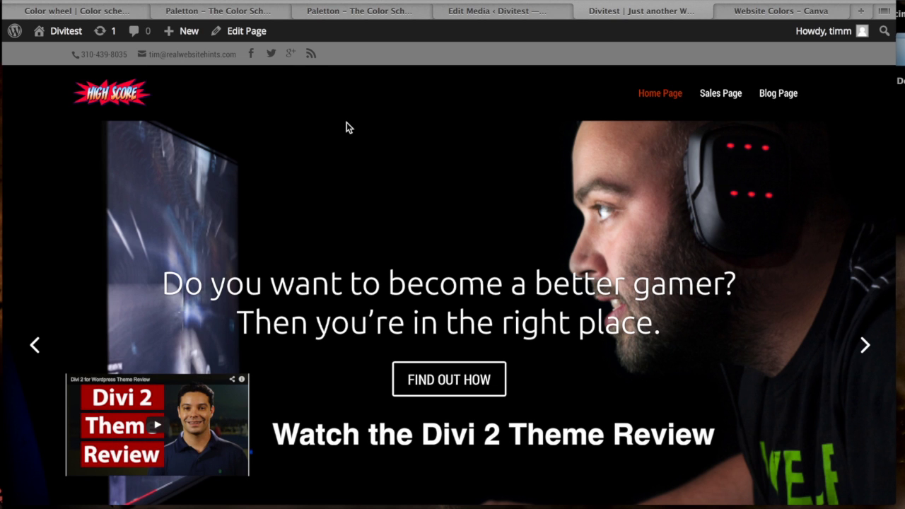
# - Scroll the Divi test homepage and drop open the Divitest site menu in the admin bar
pyautogui.scroll(-1, 347, 127)
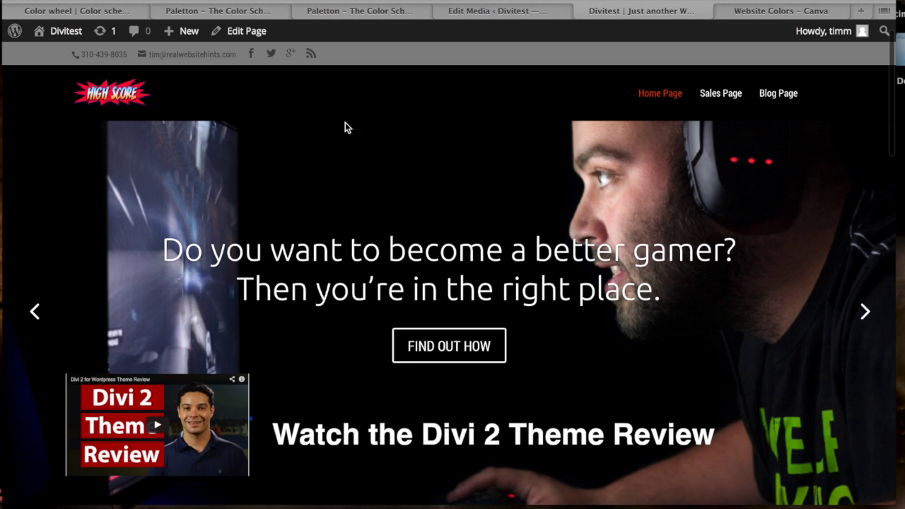
pyautogui.moveTo(62, 33)
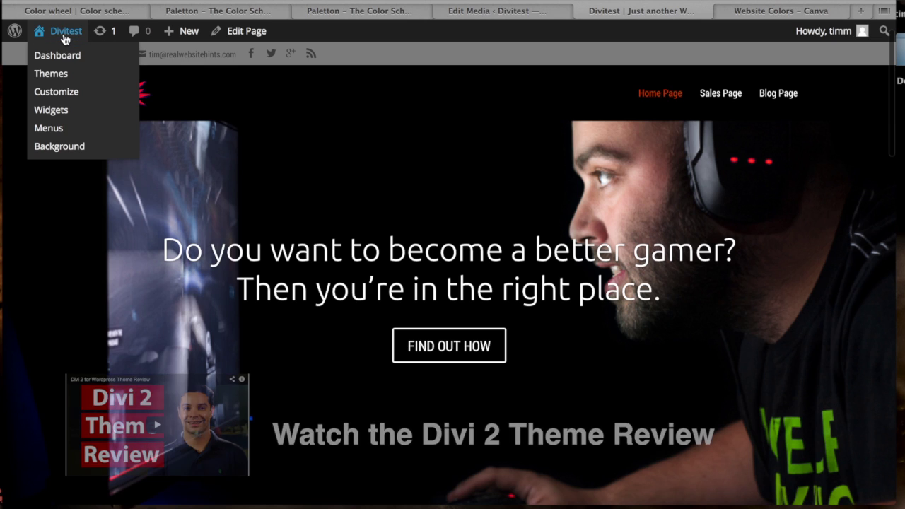
# - Check the Divi accent colour hex #ff3900 in the Customizer's Colors panel, then close it
pyautogui.click(67, 99)
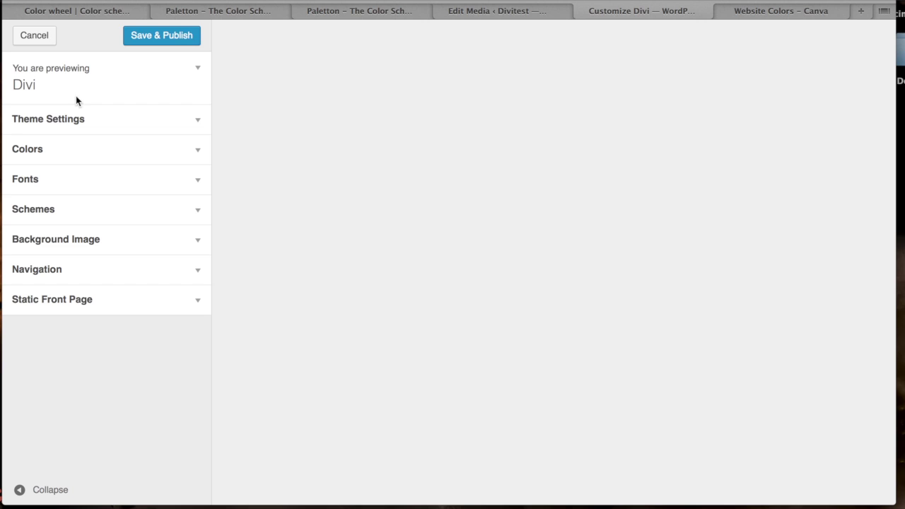
pyautogui.click(64, 148)
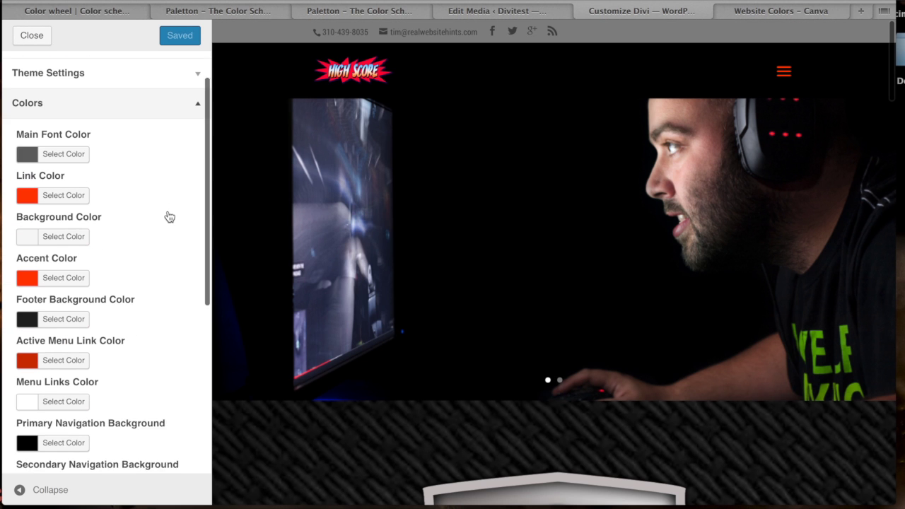
pyautogui.scroll(-1, 170, 217)
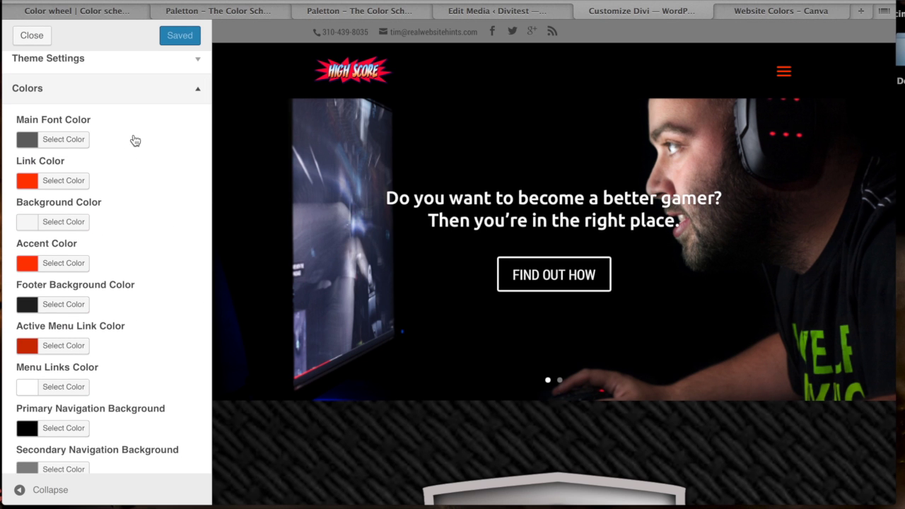
pyautogui.scroll(-1, 135, 140)
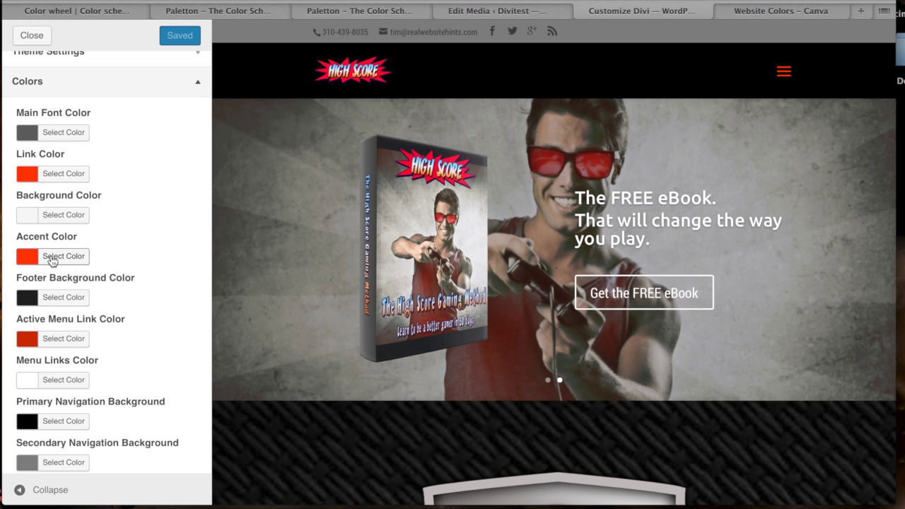
pyautogui.click(51, 259)
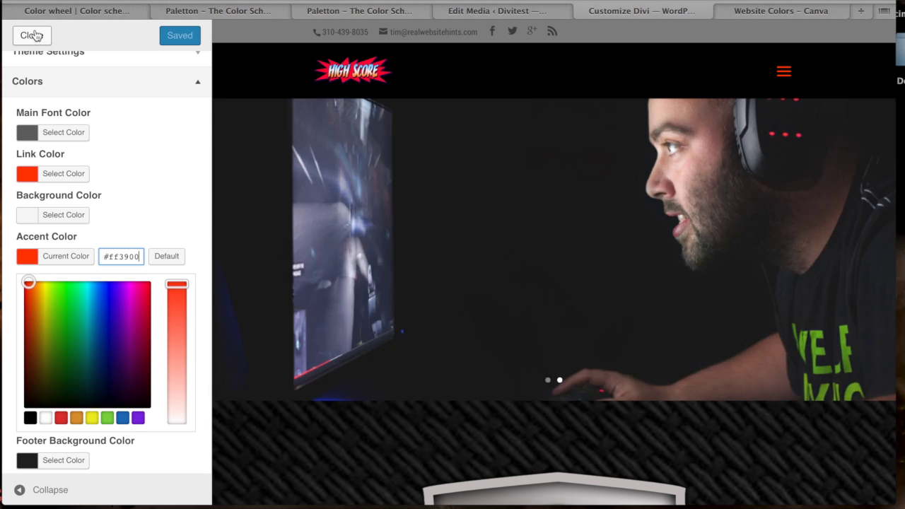
pyautogui.click(34, 36)
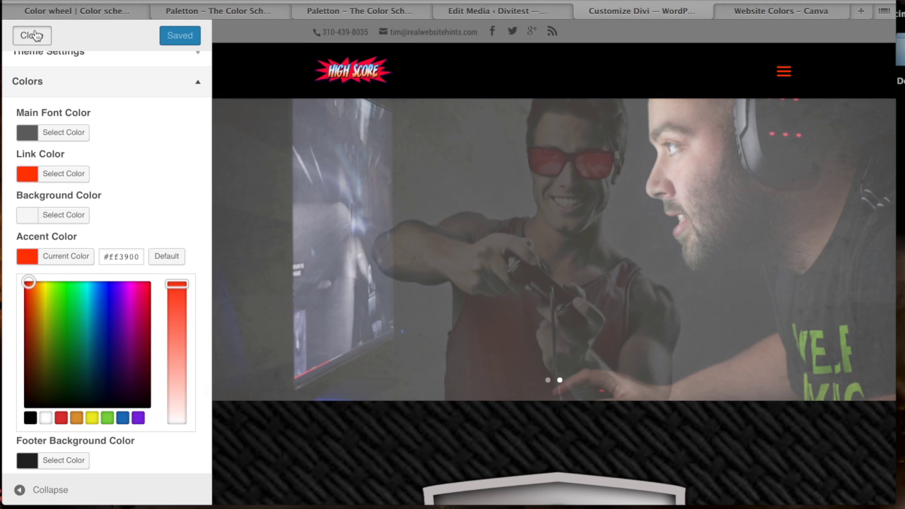
# - Switch to the Edit Media page for high-score-logo-newcolor1.png
pyautogui.click(497, 11)
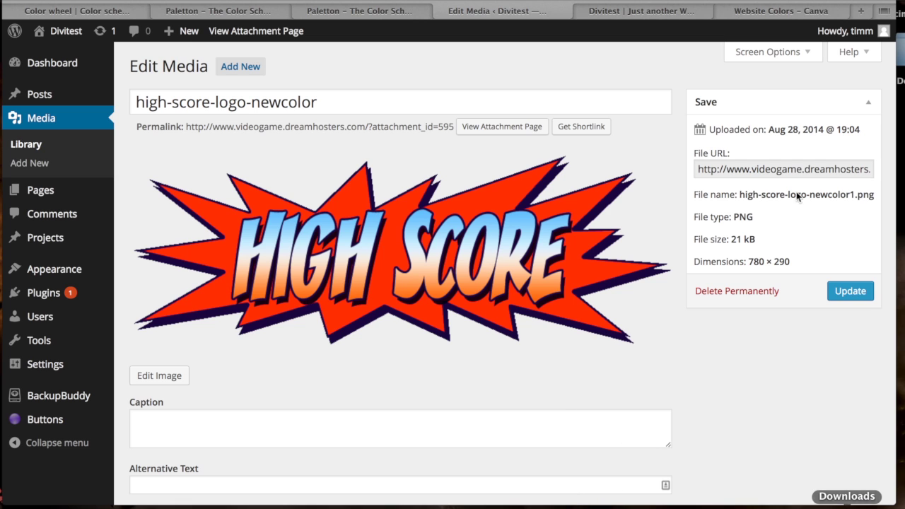
# - Read the logo red as RGB 255/55/0 with DigitalColor Meter, then return to Kuler's colour wheel
pyautogui.press('super+space')
pyautogui.write('di')
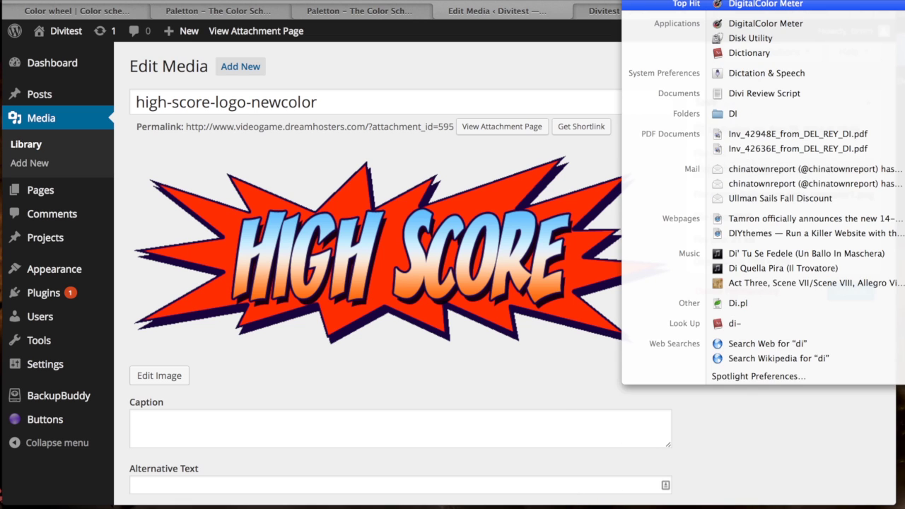
pyautogui.press('Return')
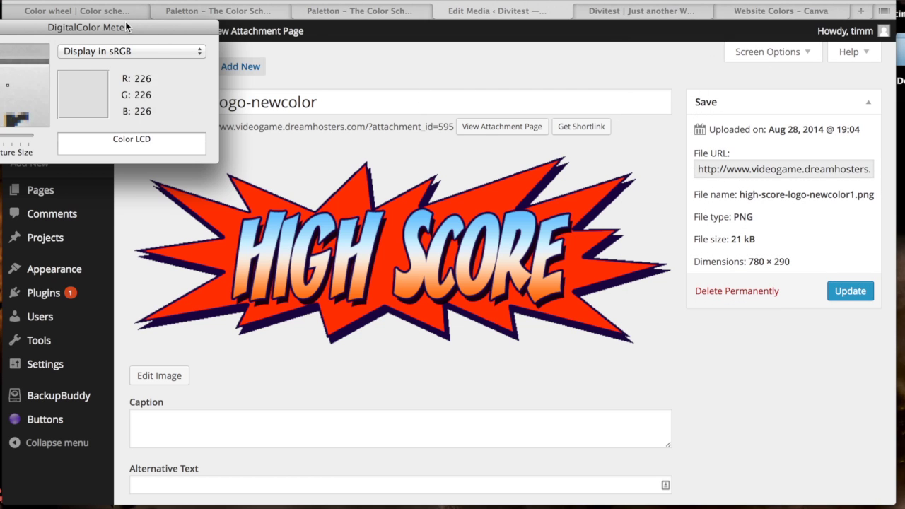
pyautogui.moveTo(135, 27); pyautogui.dragTo(285, 41)
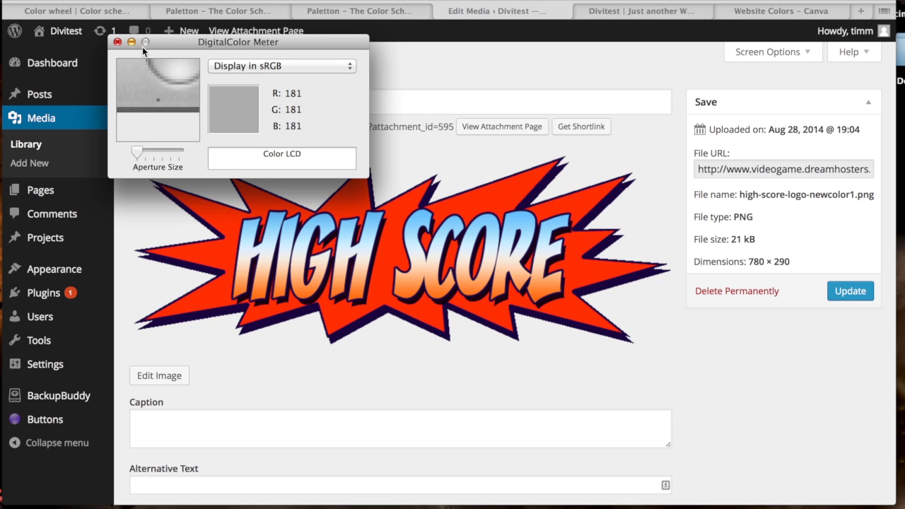
pyautogui.click(118, 42)
pyautogui.click(101, 11)
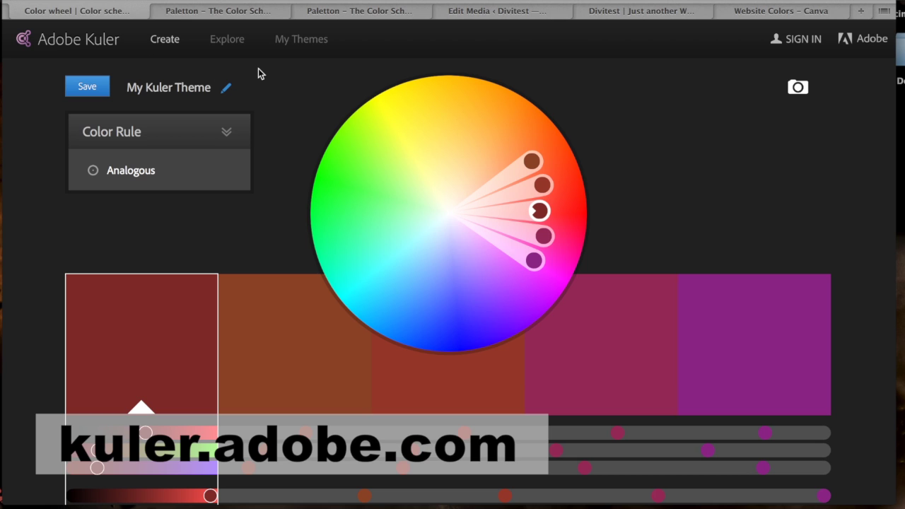
# - Scroll through Kuler's Explore gallery of Most Popular themes and back to the top
pyautogui.click(233, 41)
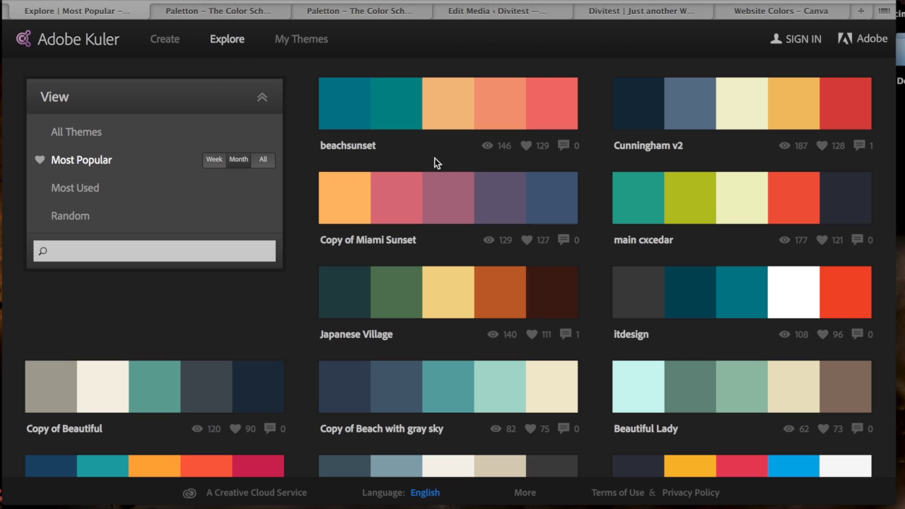
pyautogui.scroll(-3, 715, 126)
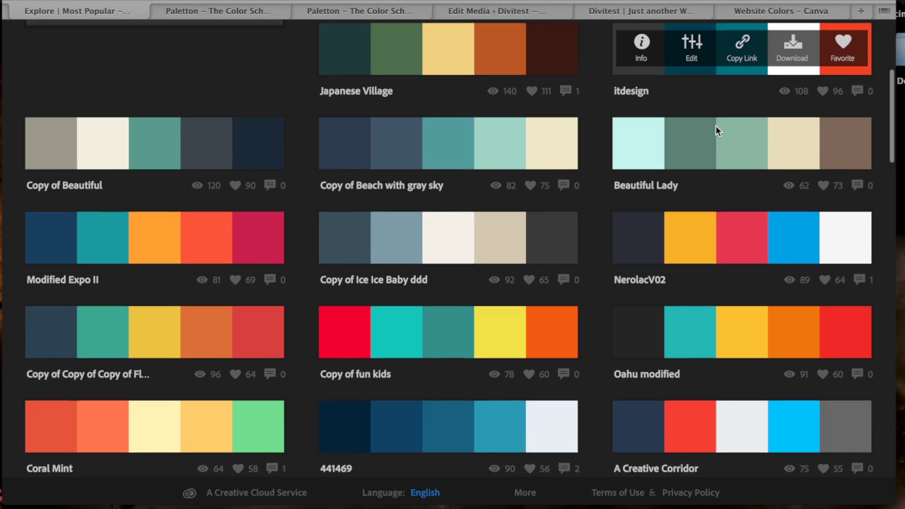
pyautogui.scroll(-2, 527, 185)
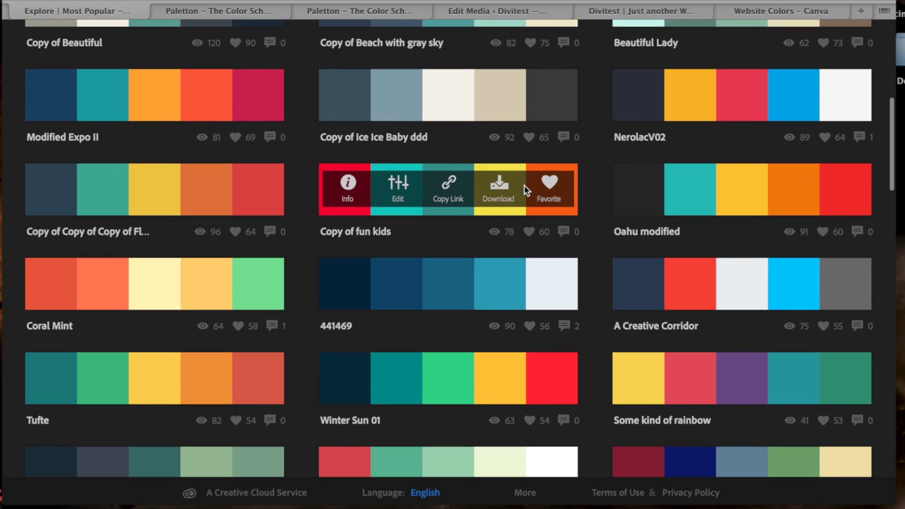
pyautogui.scroll(-3, 524, 186)
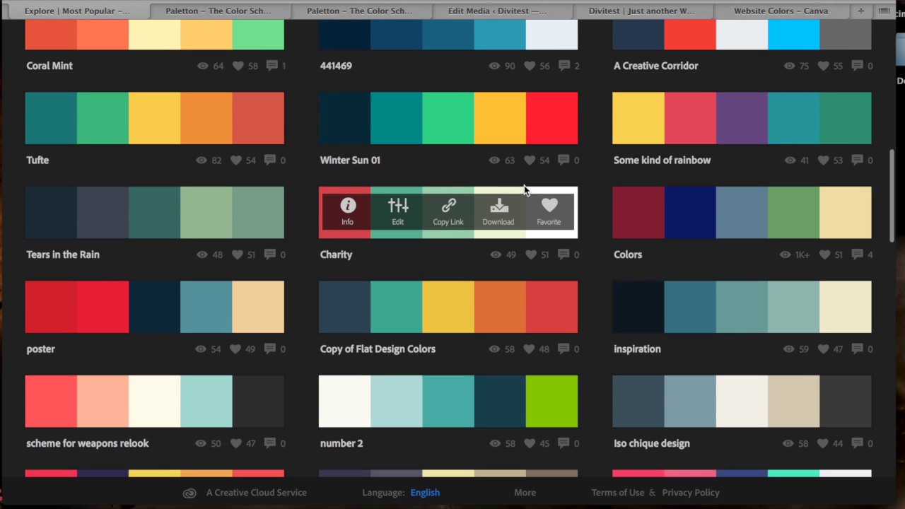
pyautogui.scroll(-2, 495, 267)
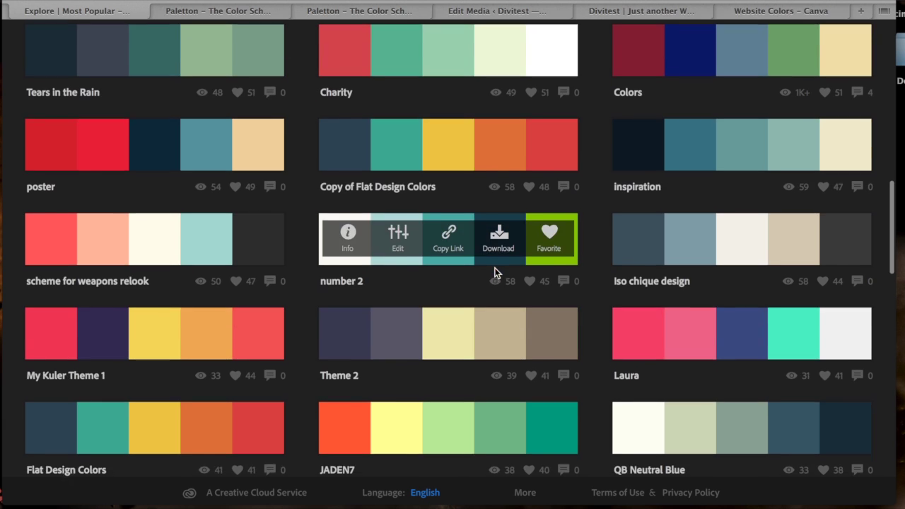
pyautogui.scroll(1, 495, 272)
pyautogui.scroll(-2, 495, 272)
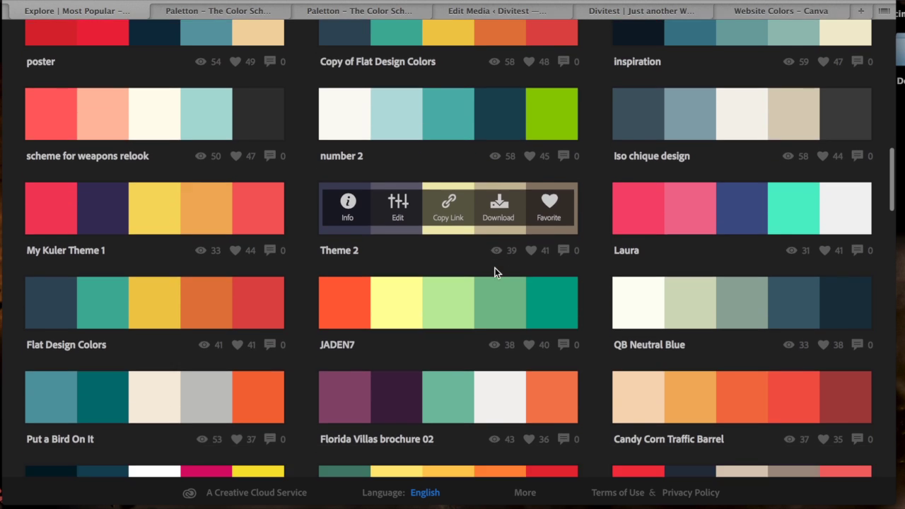
pyautogui.scroll(10, 496, 272)
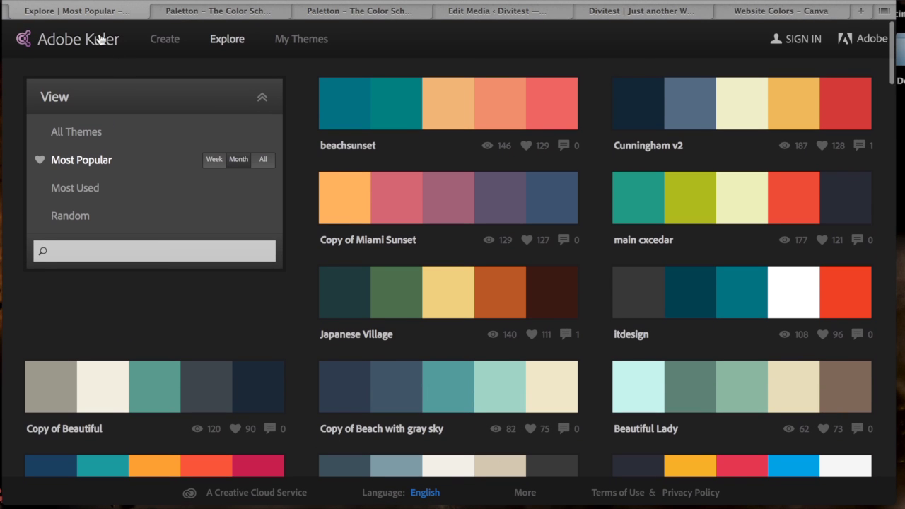
# - Set the first Kuler swatch to RGB 255, 55, 0 on the colour wheel
pyautogui.click(78, 44)
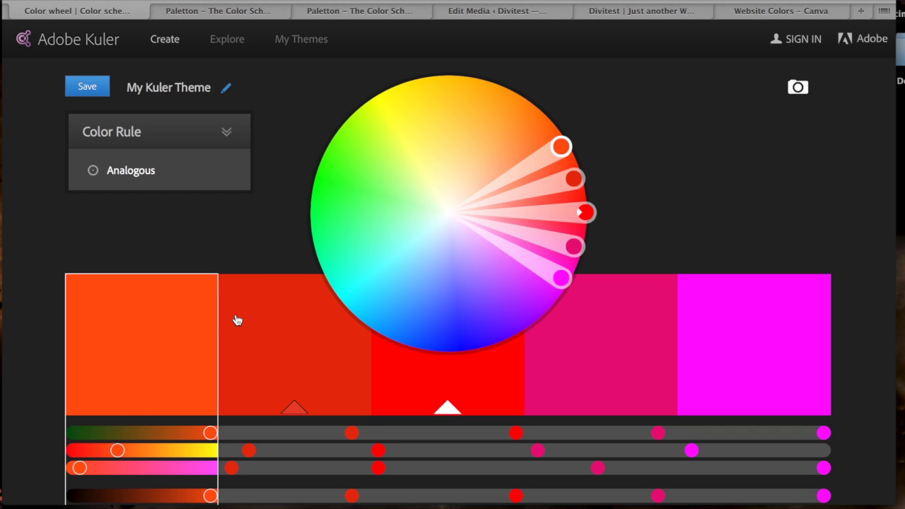
pyautogui.scroll(-3, 237, 320)
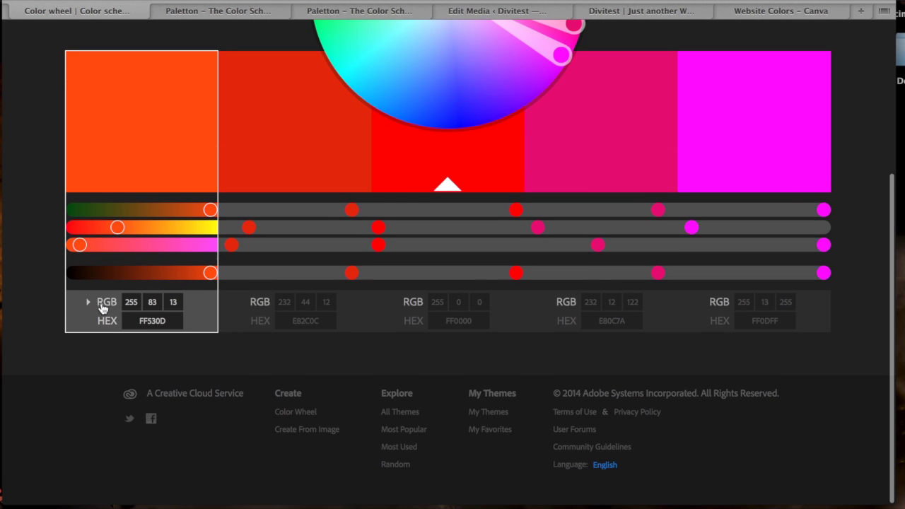
pyautogui.click(152, 302)
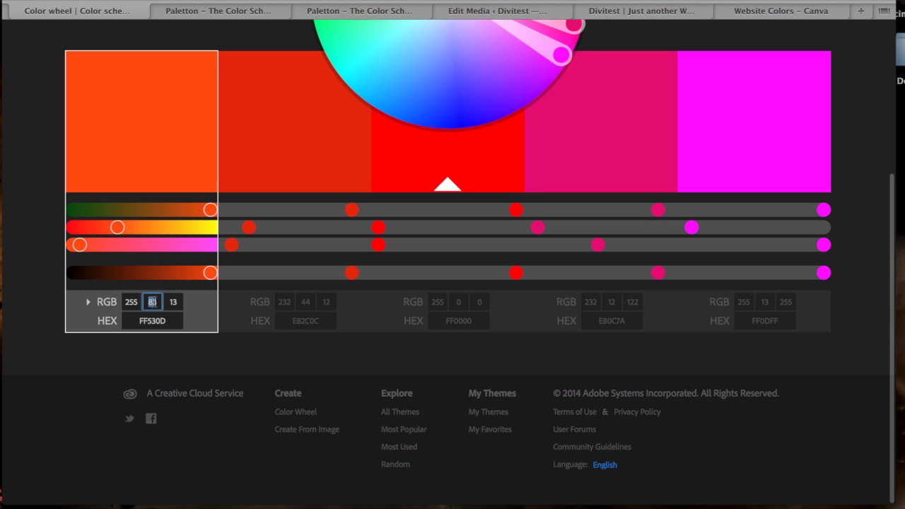
pyautogui.write('55')
pyautogui.click(173, 302)
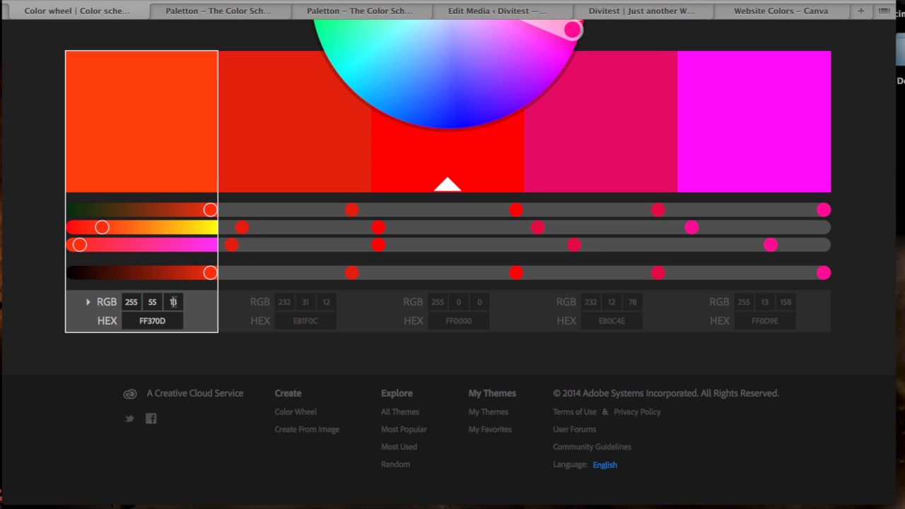
pyautogui.write('0')
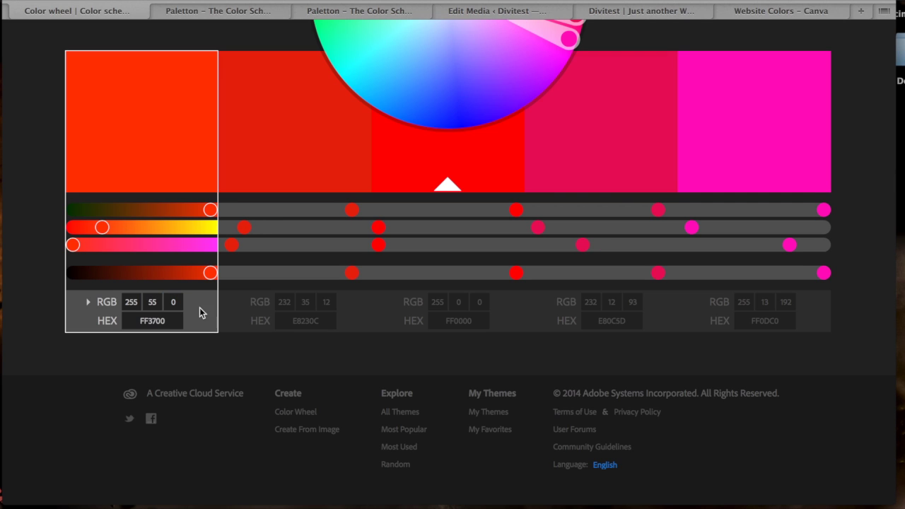
# - Copy the swatch's hex code FF3700
pyautogui.doubleClick(149, 321)
pyautogui.rightClick(148, 320)
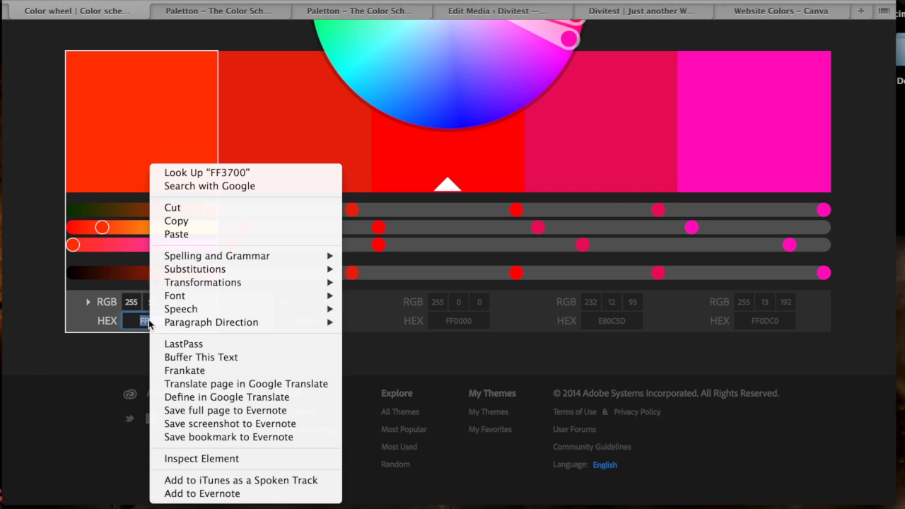
pyautogui.click(181, 222)
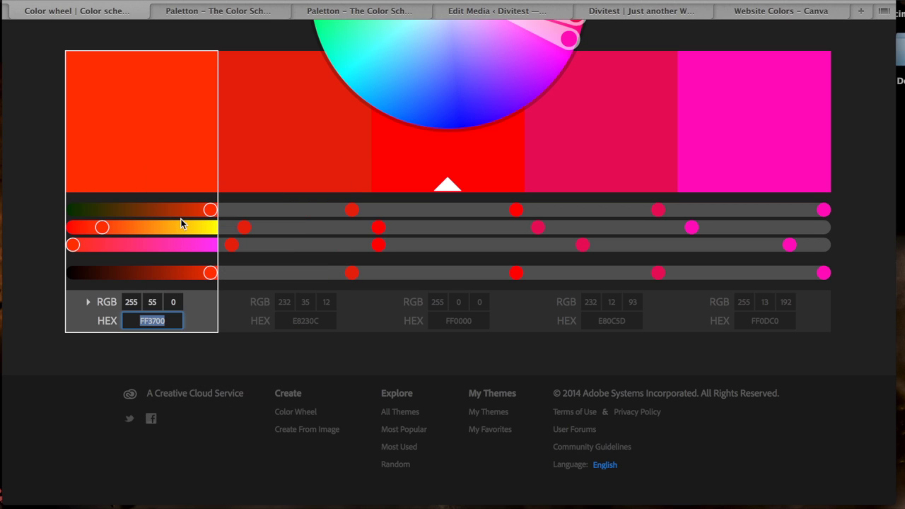
# - Paste FF3700 as Paletton's base RGB colour, giving a red-based Triad (4-colors) scheme
pyautogui.click(215, 13)
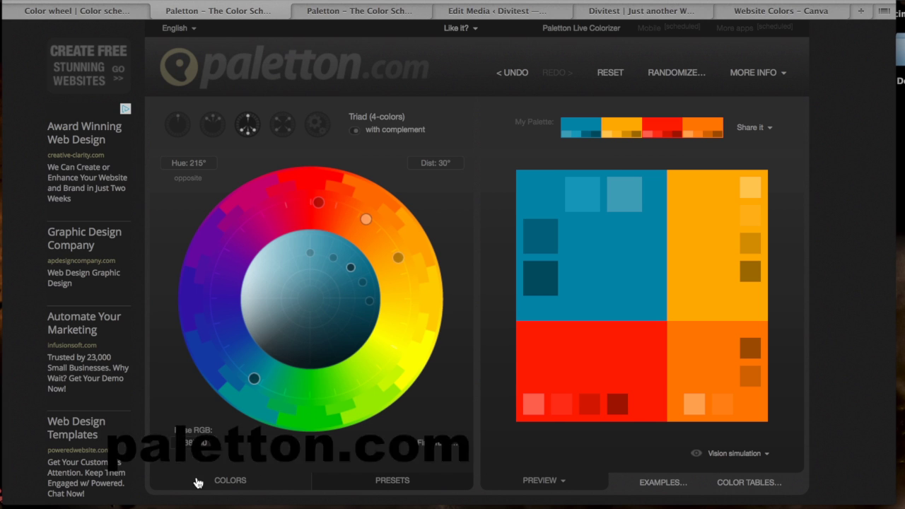
pyautogui.click(188, 443)
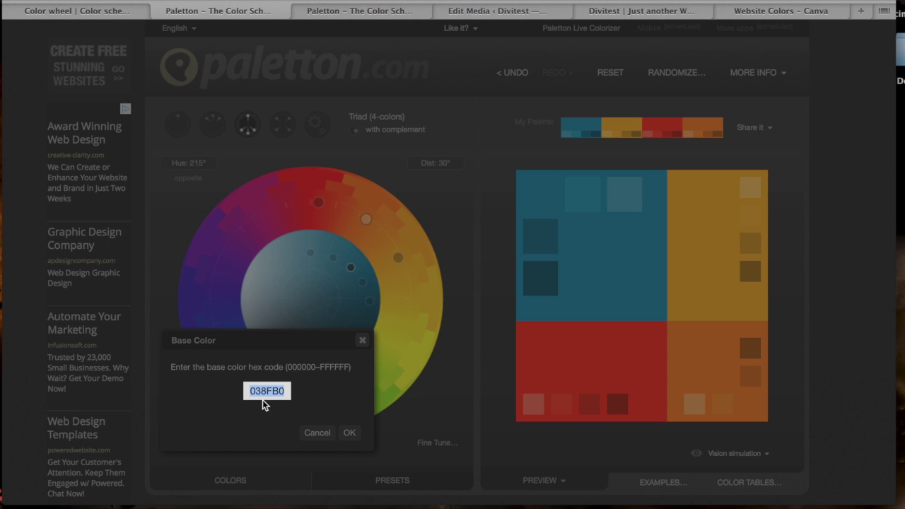
pyautogui.hotkey('ctrl', 'v')
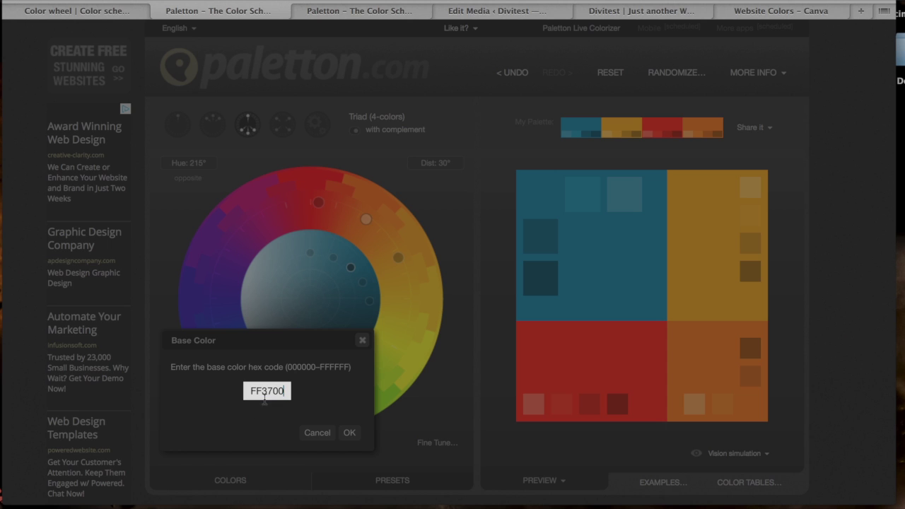
pyautogui.click(351, 434)
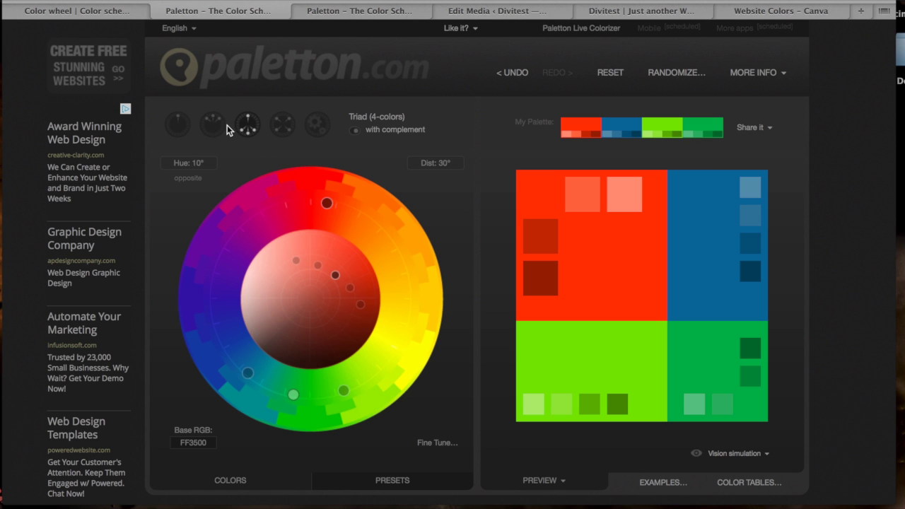
pyautogui.click(181, 127)
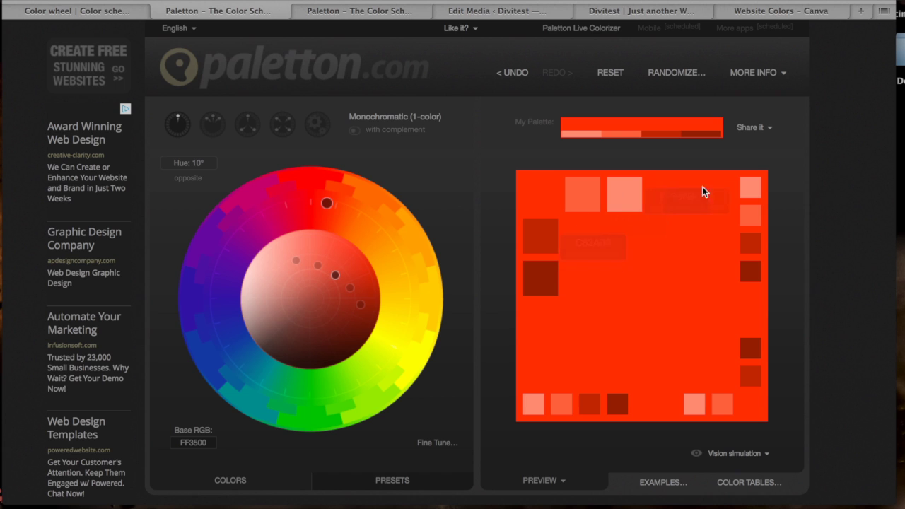
pyautogui.click(213, 123)
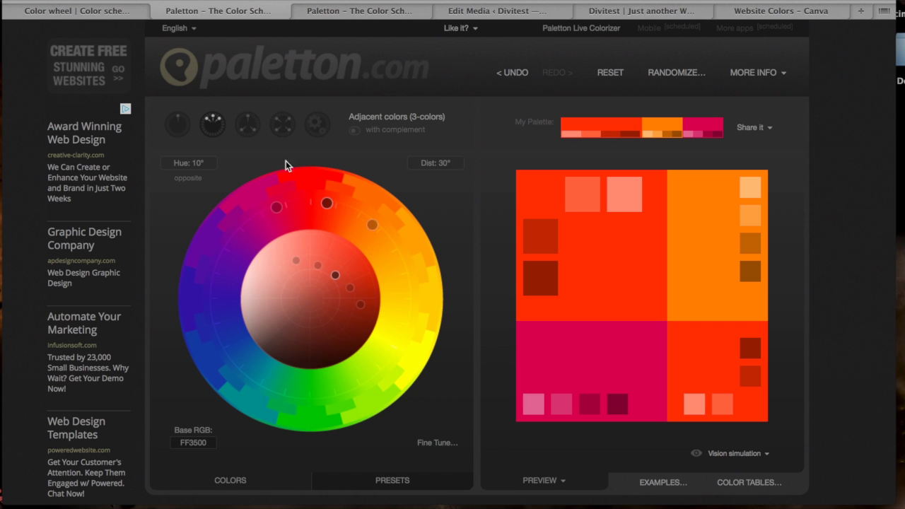
pyautogui.click(248, 125)
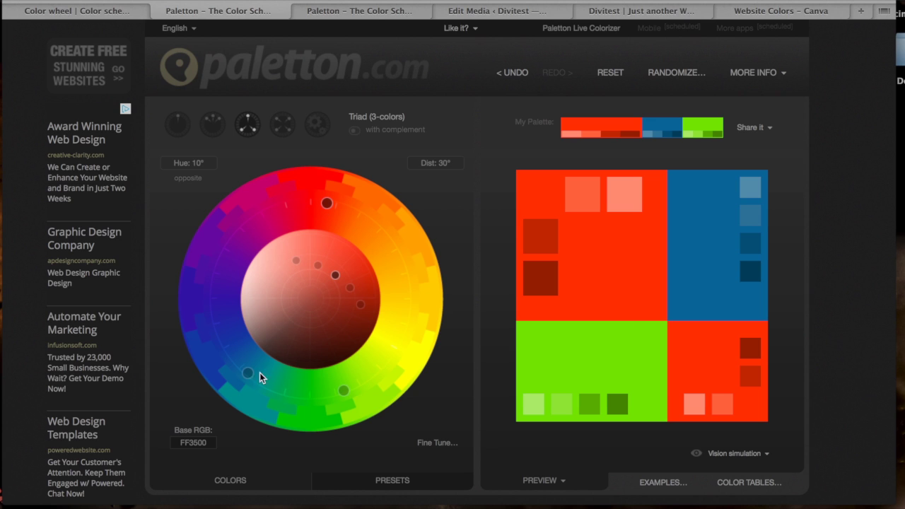
pyautogui.click(282, 126)
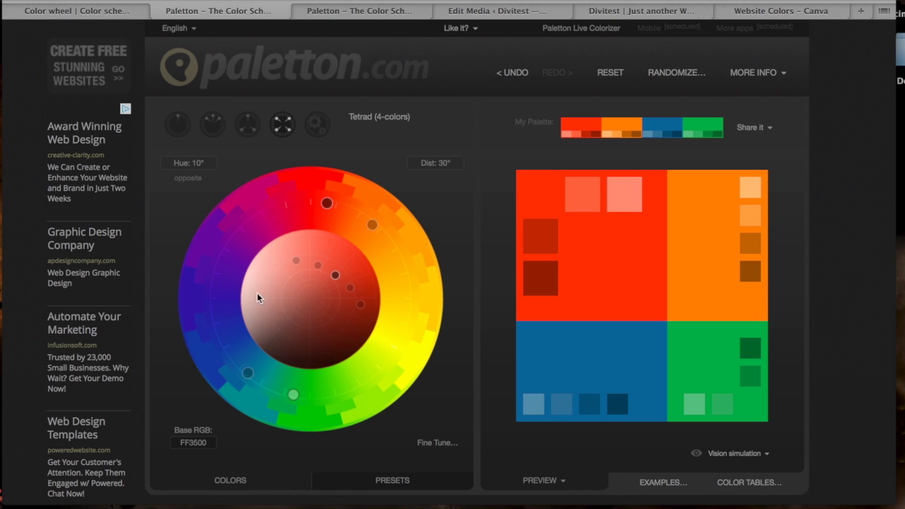
pyautogui.click(251, 131)
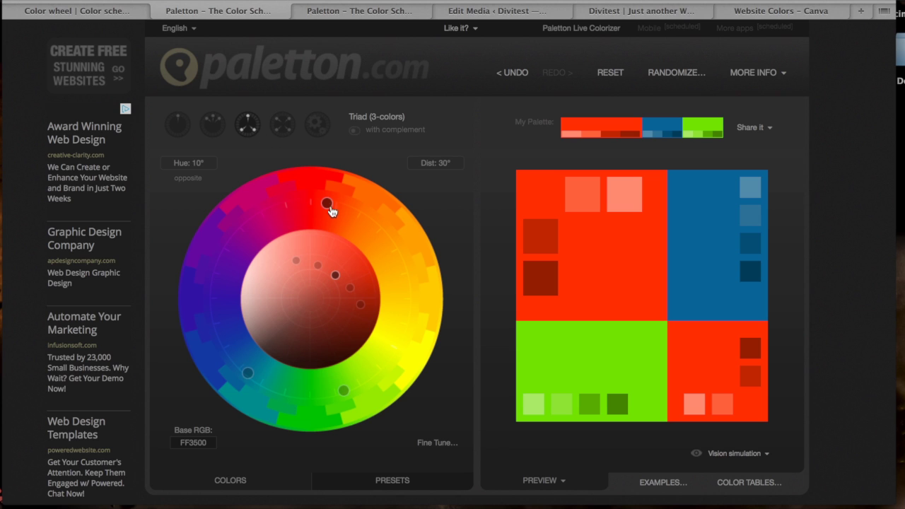
pyautogui.click(356, 134)
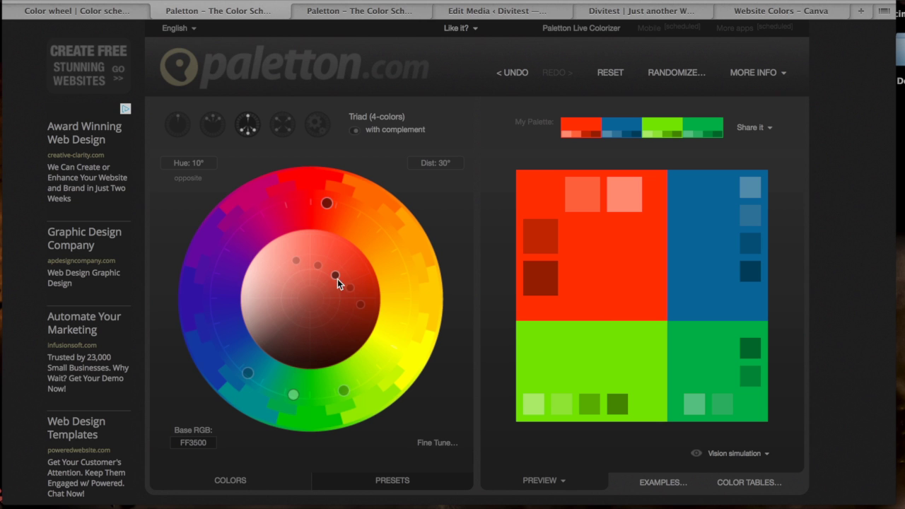
# - Apply the blue swatch 086FA1 as the palette's base colour
pyautogui.click(701, 230)
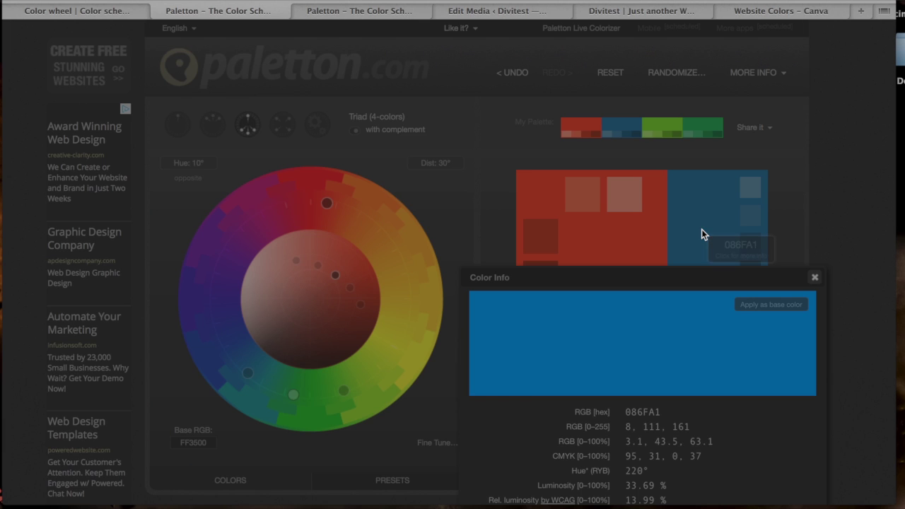
pyautogui.click(768, 306)
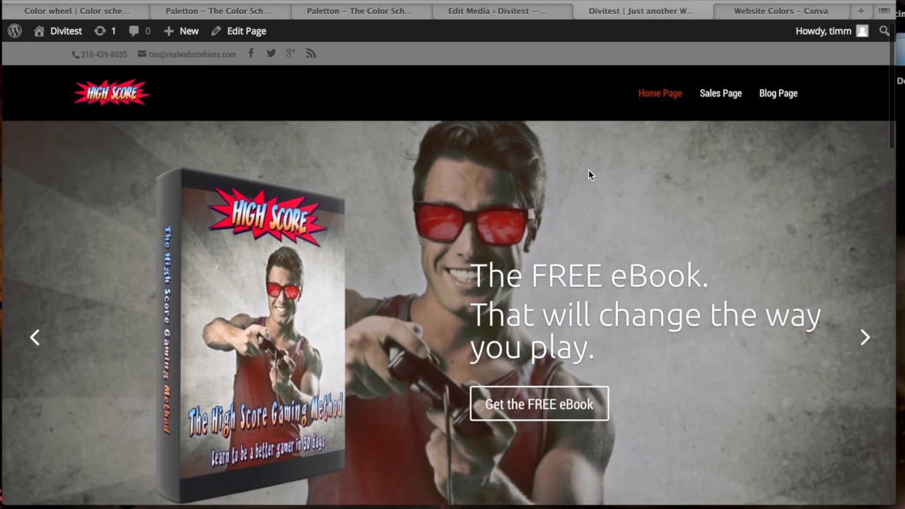
pyautogui.scroll(-10, 589, 169)
pyautogui.scroll(1, 584, 243)
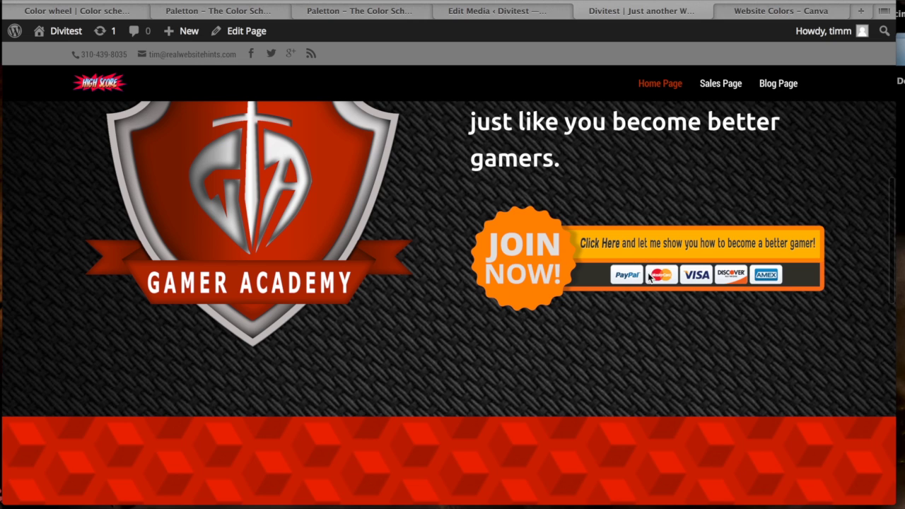
pyautogui.click(225, 12)
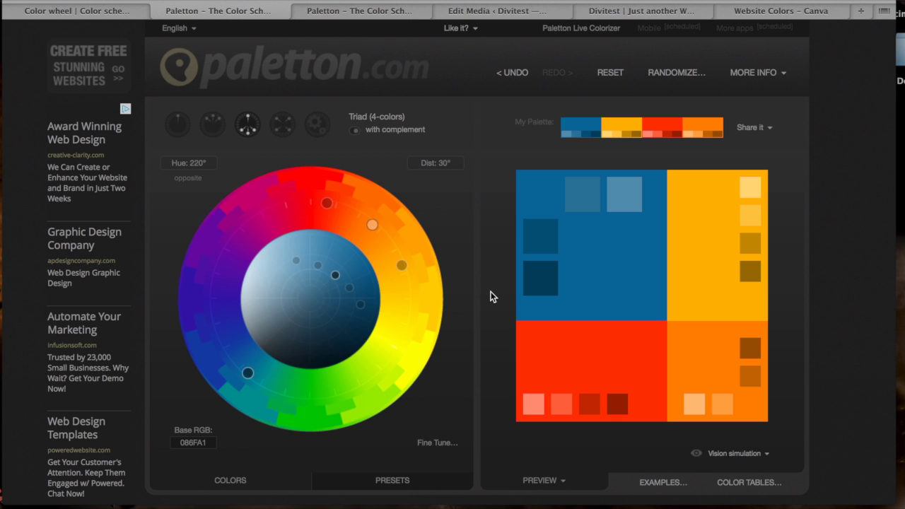
pyautogui.scroll(-1, 505, 340)
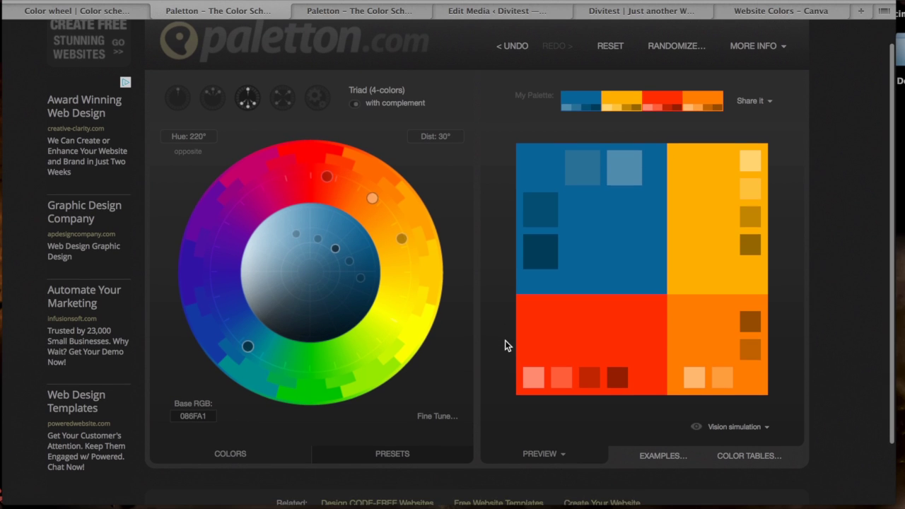
pyautogui.scroll(1, 505, 340)
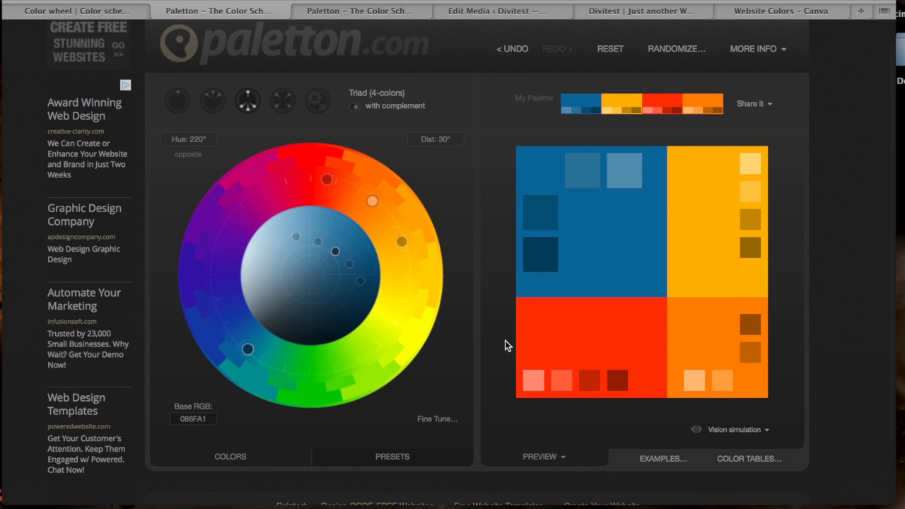
pyautogui.click(651, 460)
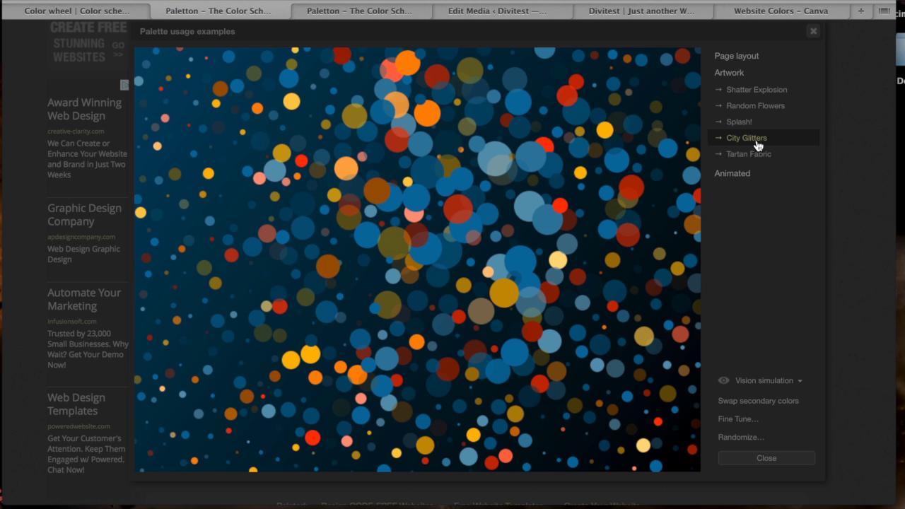
pyautogui.click(814, 32)
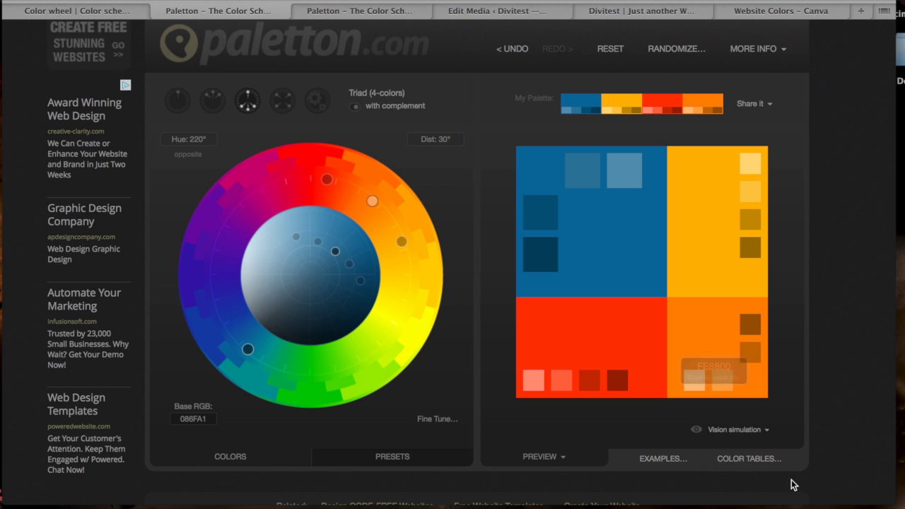
# - Export the colour list from Color Tables as an HTML page of hex codes
pyautogui.click(749, 459)
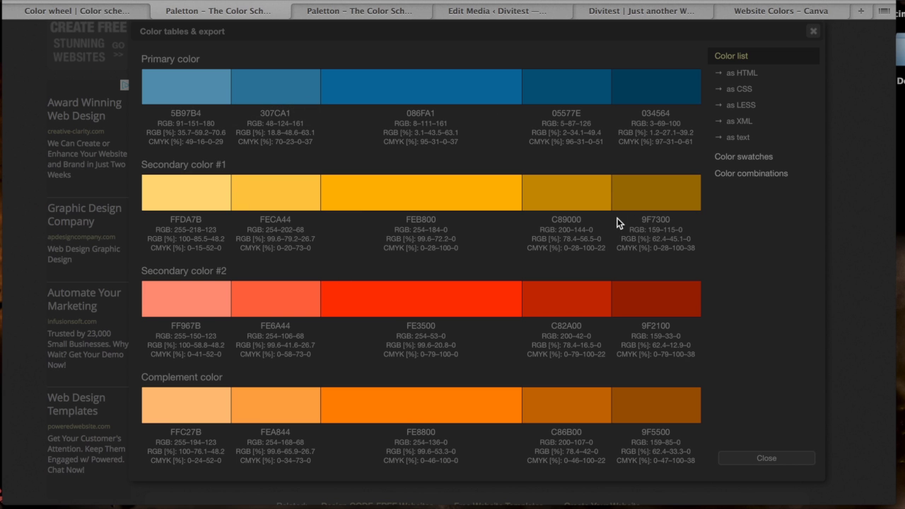
pyautogui.click(742, 74)
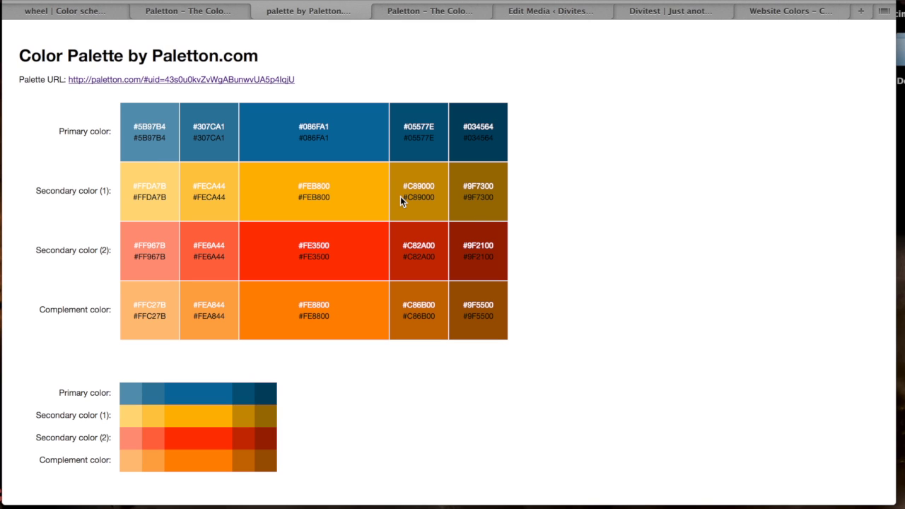